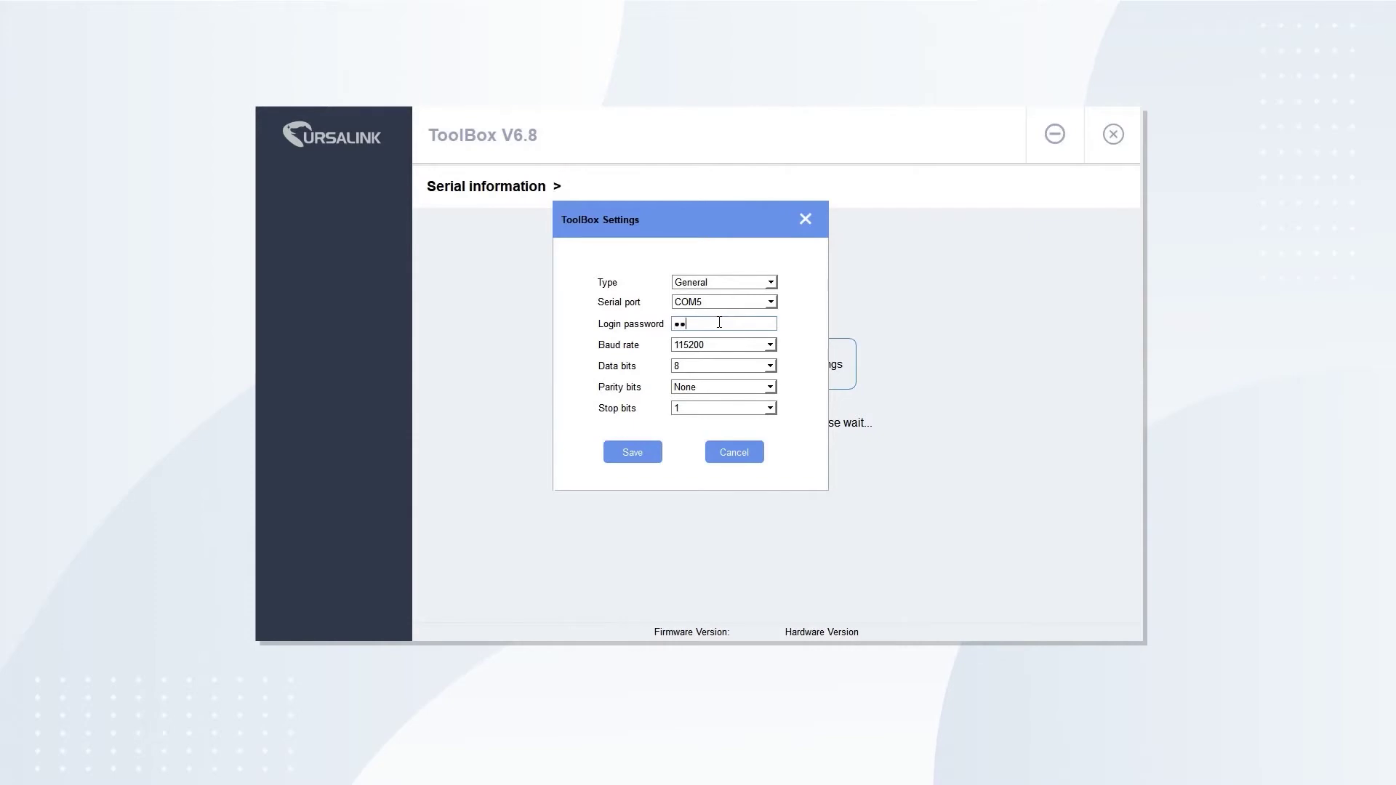
- Connect to the sensor on COM5, power it on and read its status: On, 100% battery
key("Return")
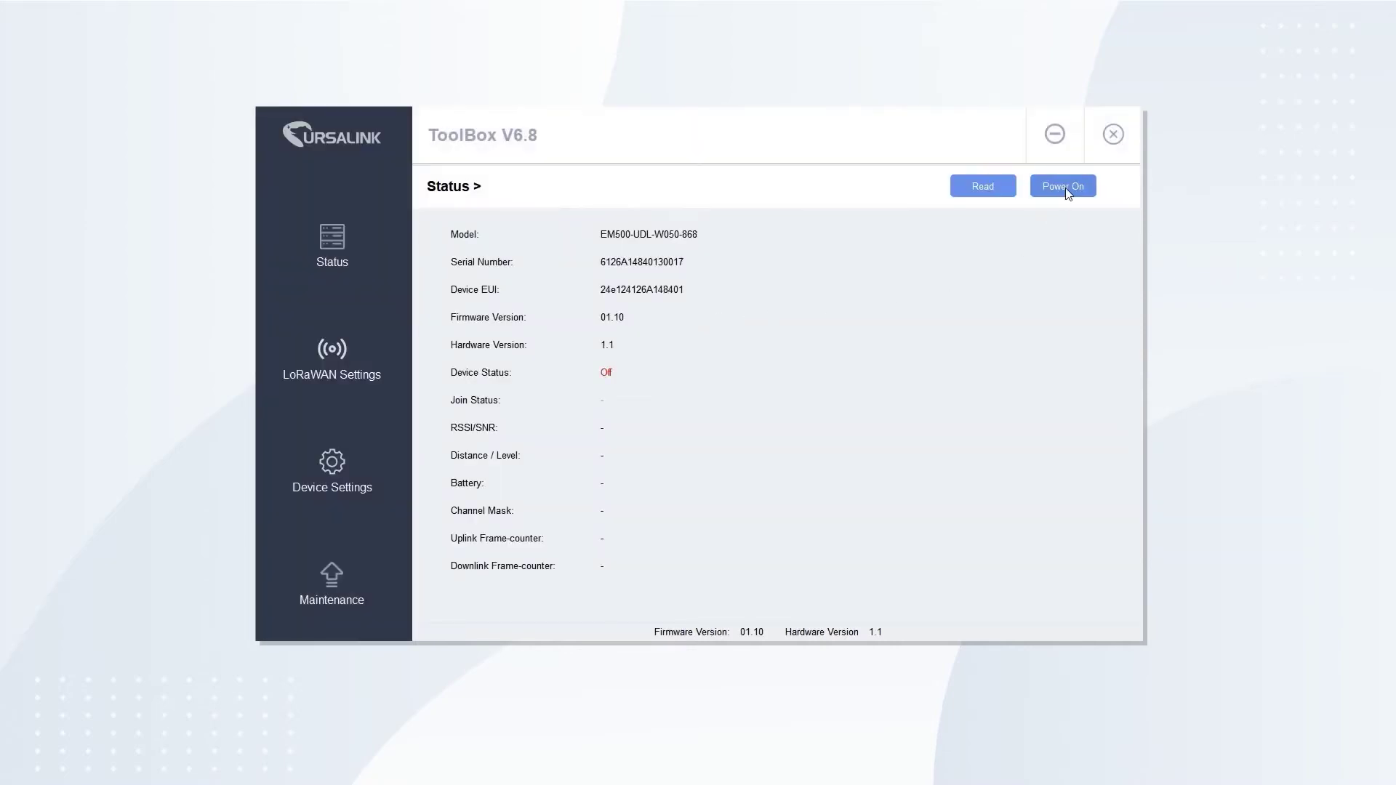
left_click(1065, 187)
left_click(992, 186)
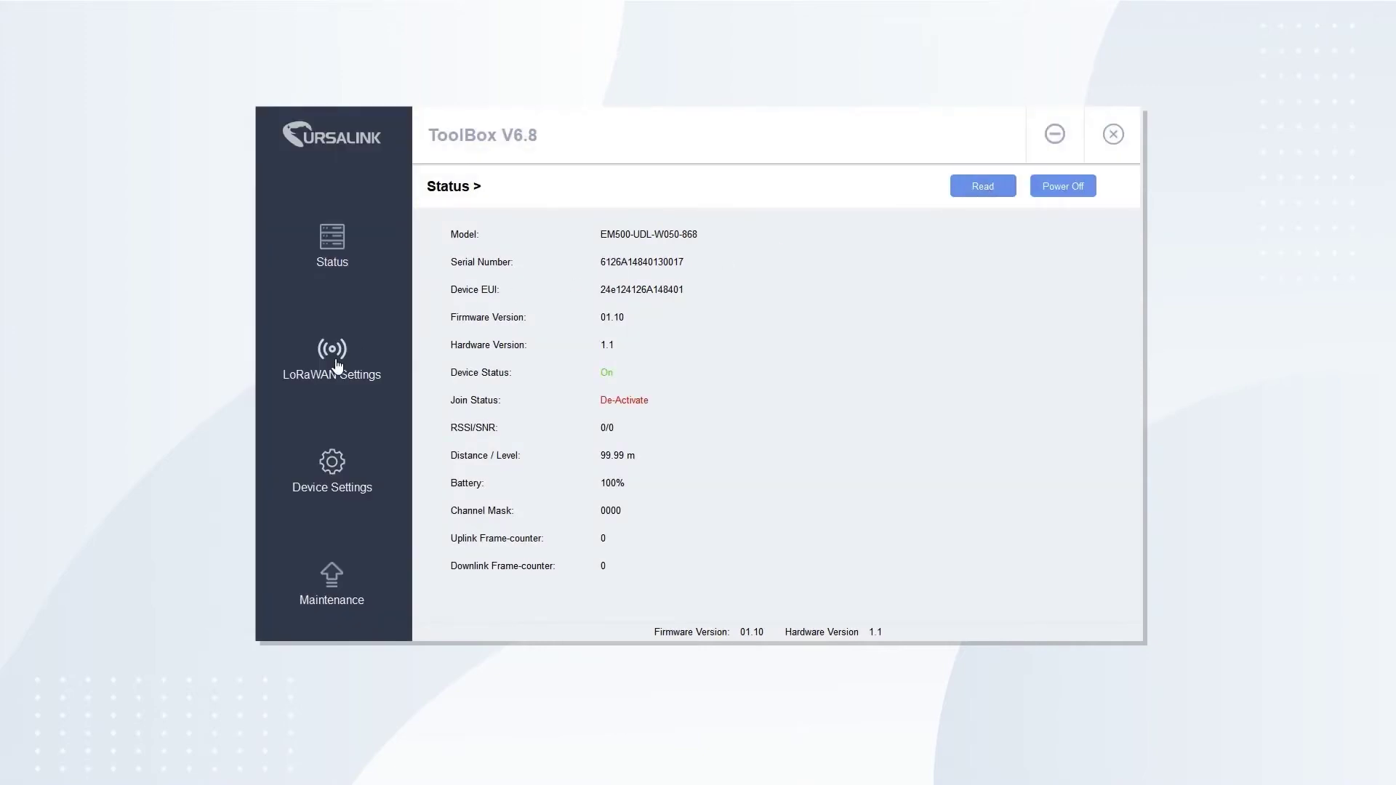
- In LoRaWAN Settings, switch Join Type to ABP and back to OTAA
left_click(335, 364)
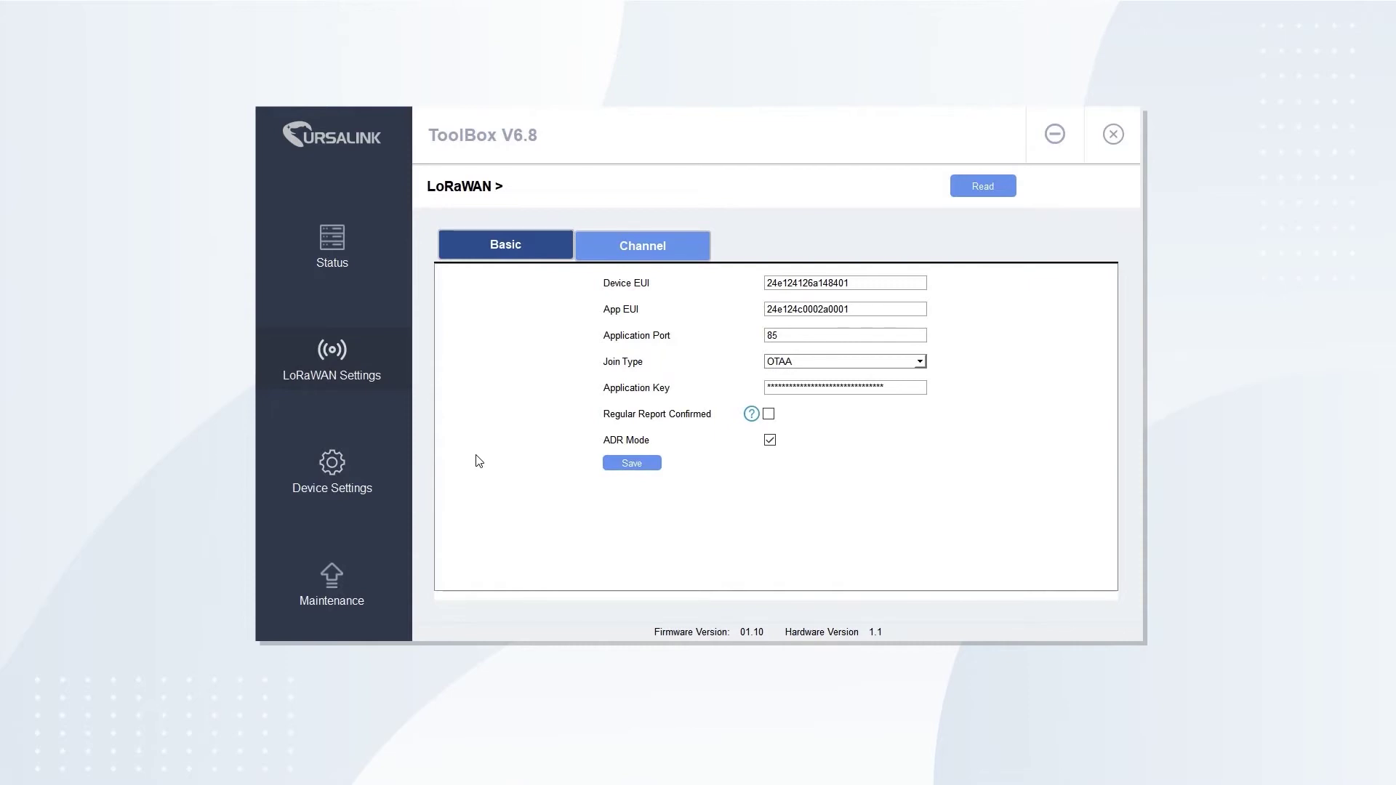
left_click(920, 361)
left_click(897, 387)
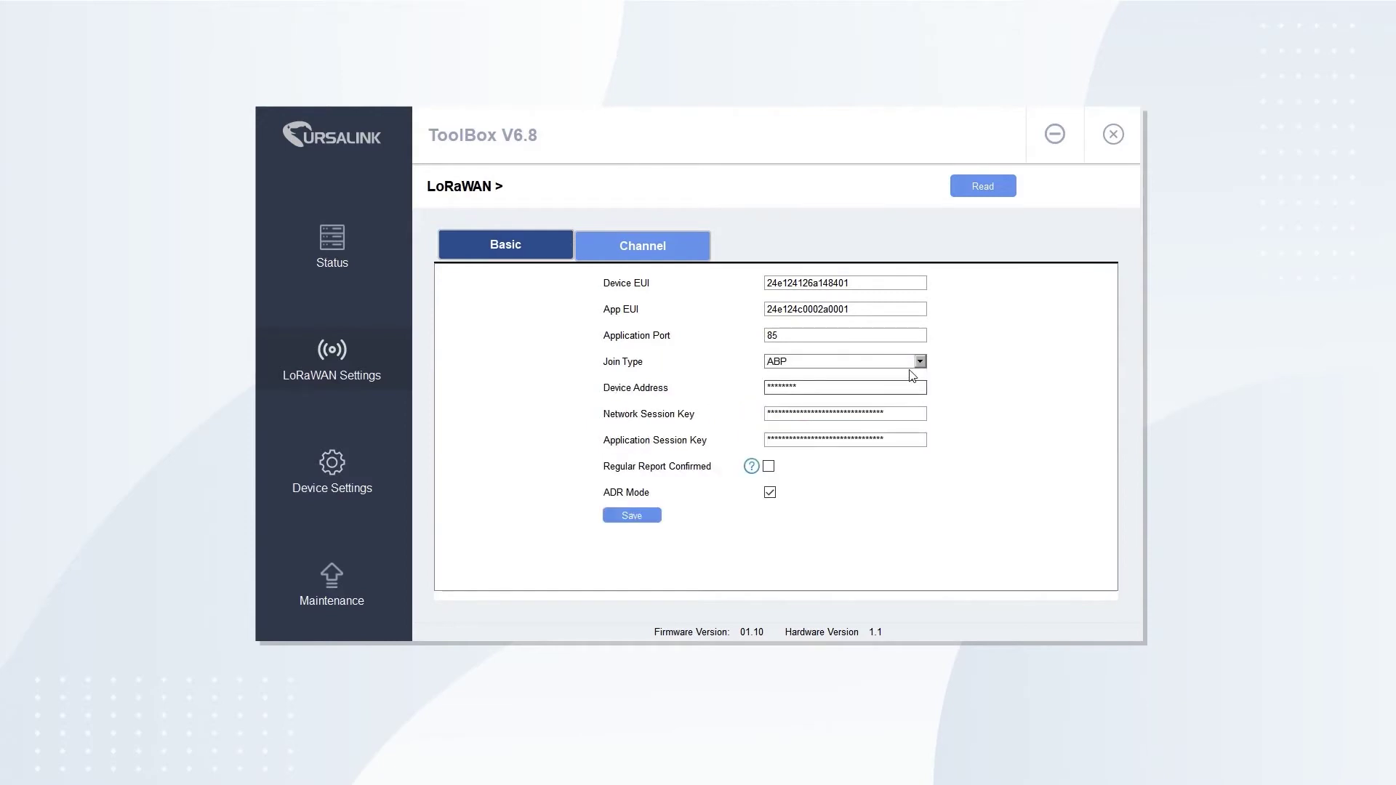
left_click(920, 362)
left_click(894, 372)
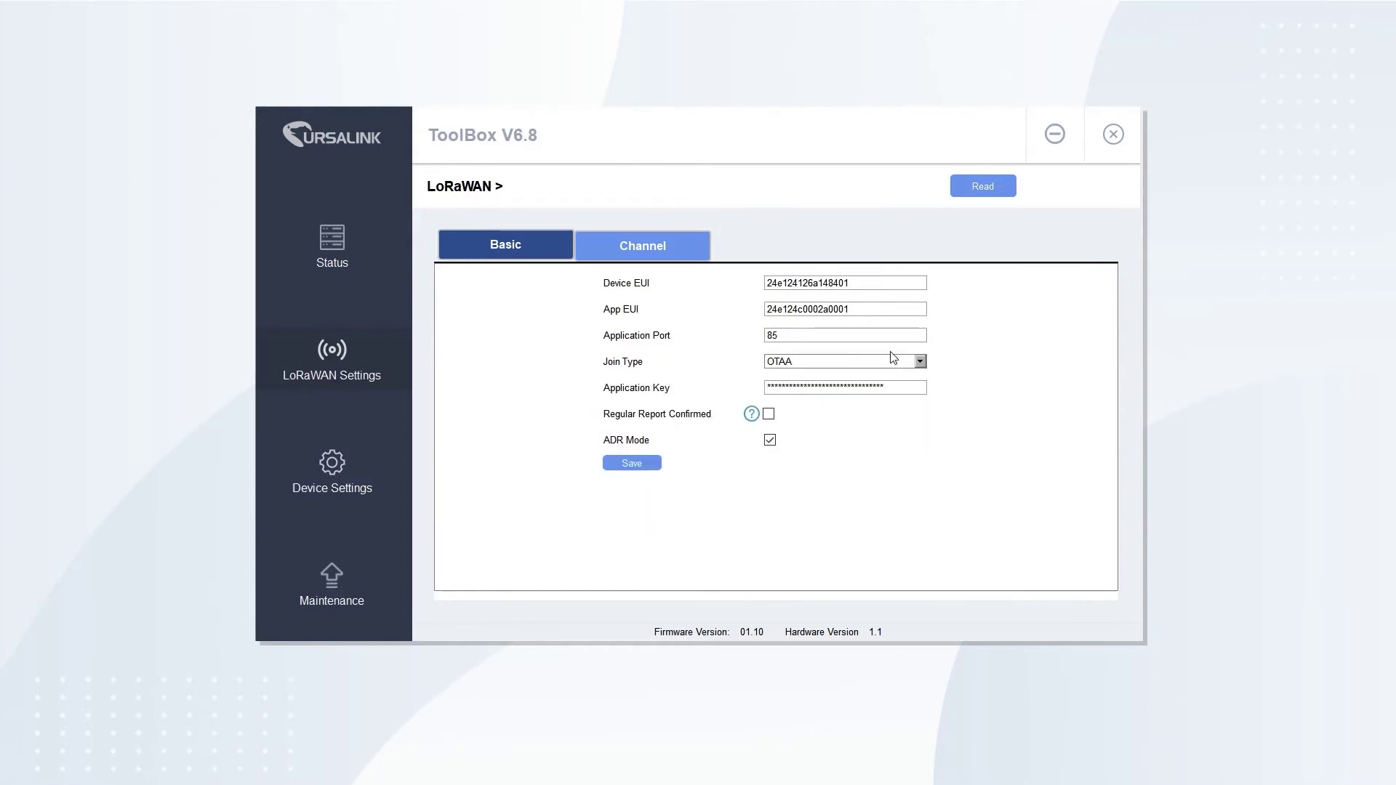
- On the Channel tab, switch Support Frequency to IN865 and back to EU868
left_click(691, 249)
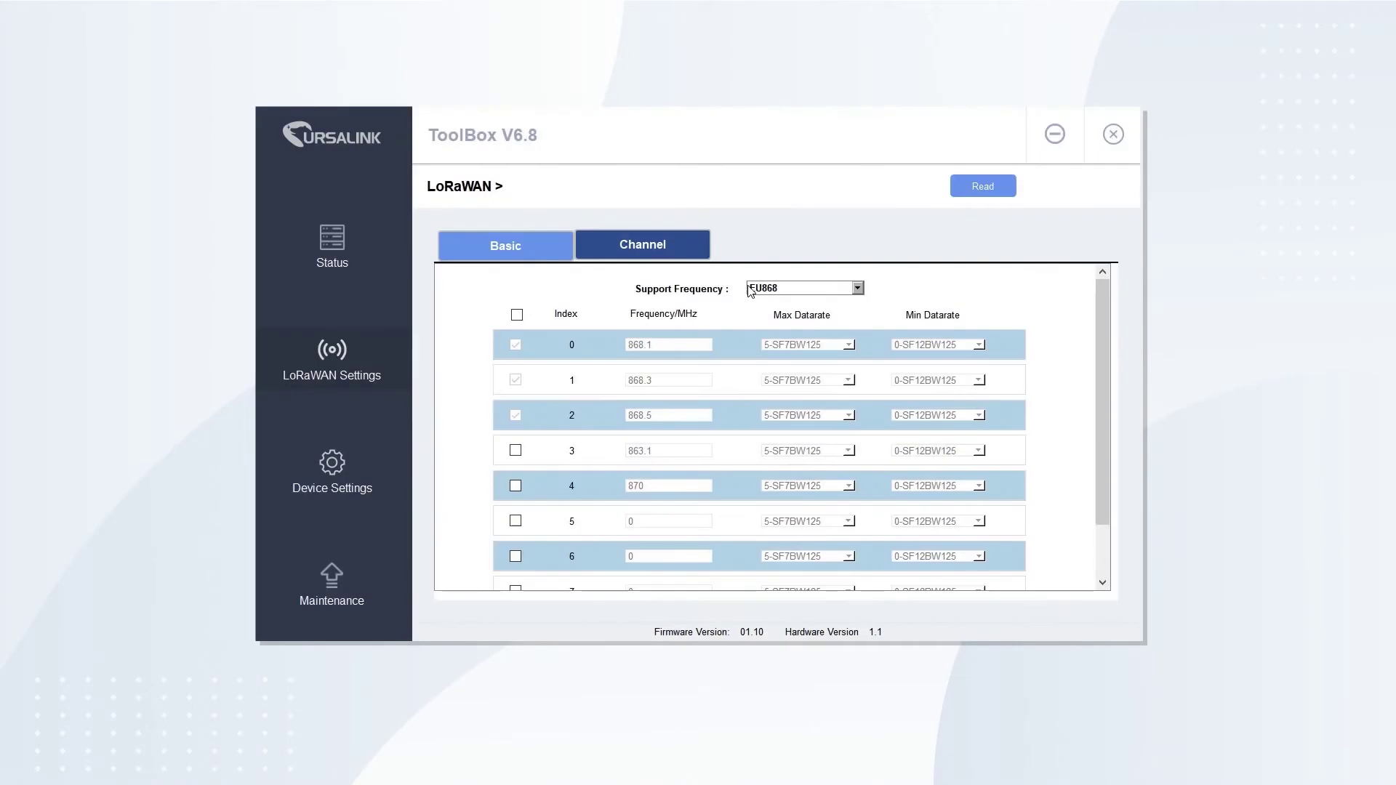
left_click(858, 288)
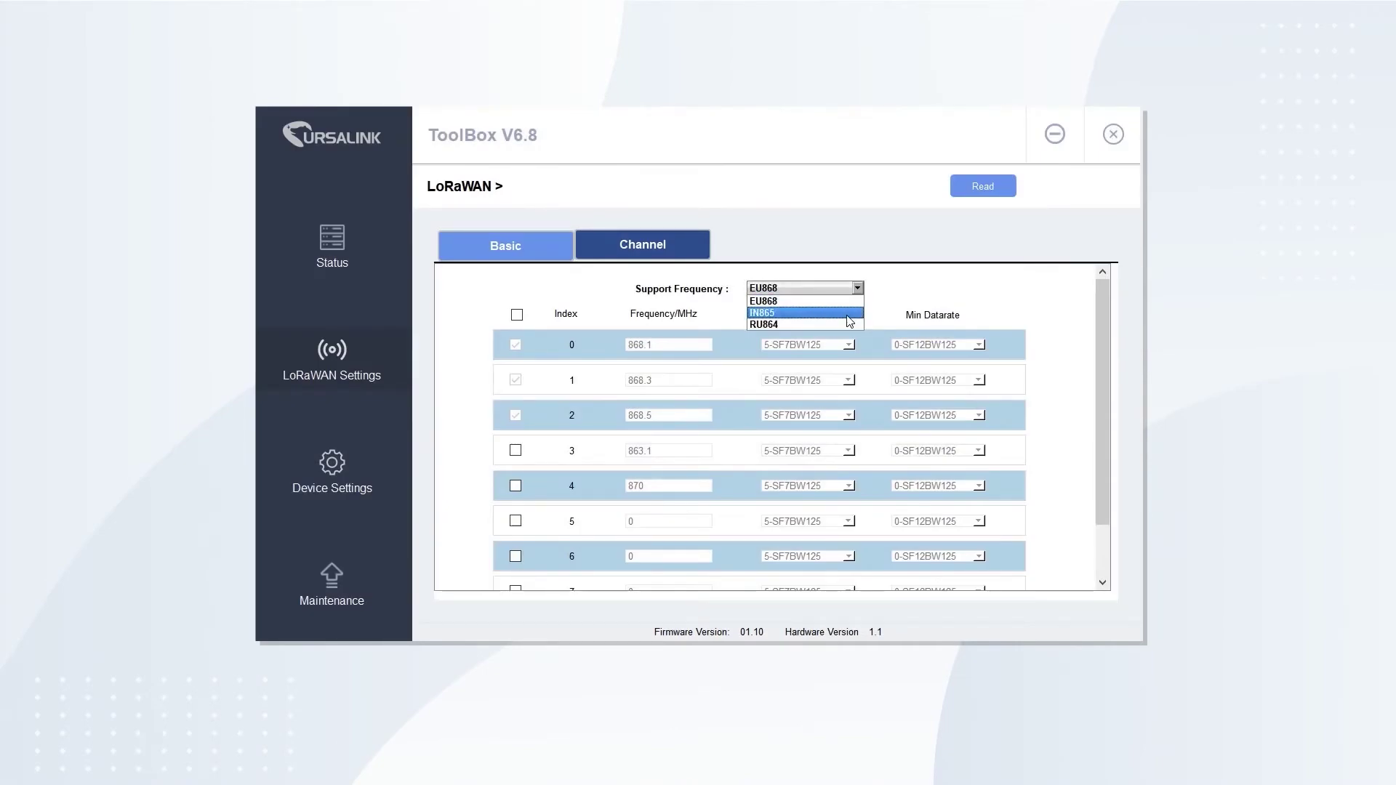
left_click(850, 313)
left_click(858, 289)
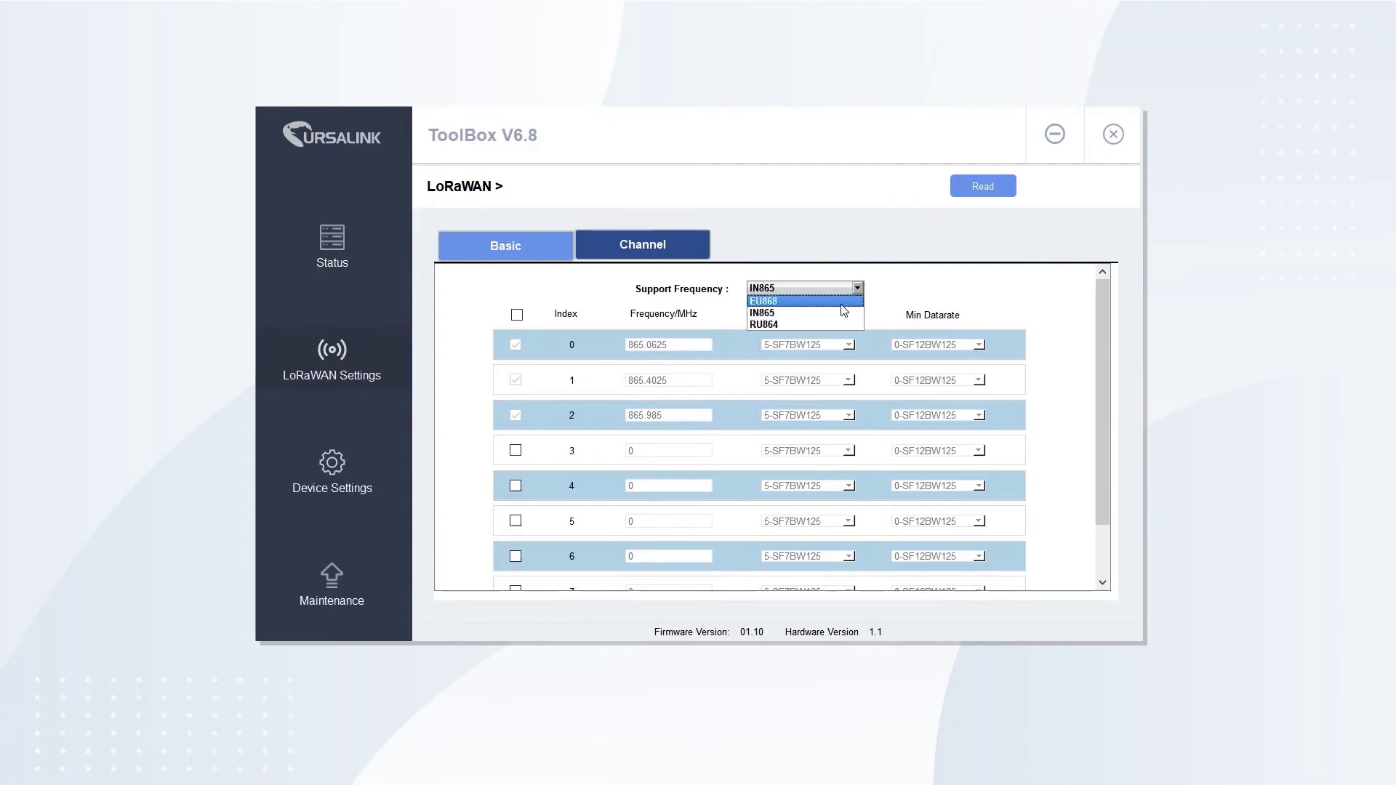
left_click(841, 301)
scroll(795, 323, "down", 1)
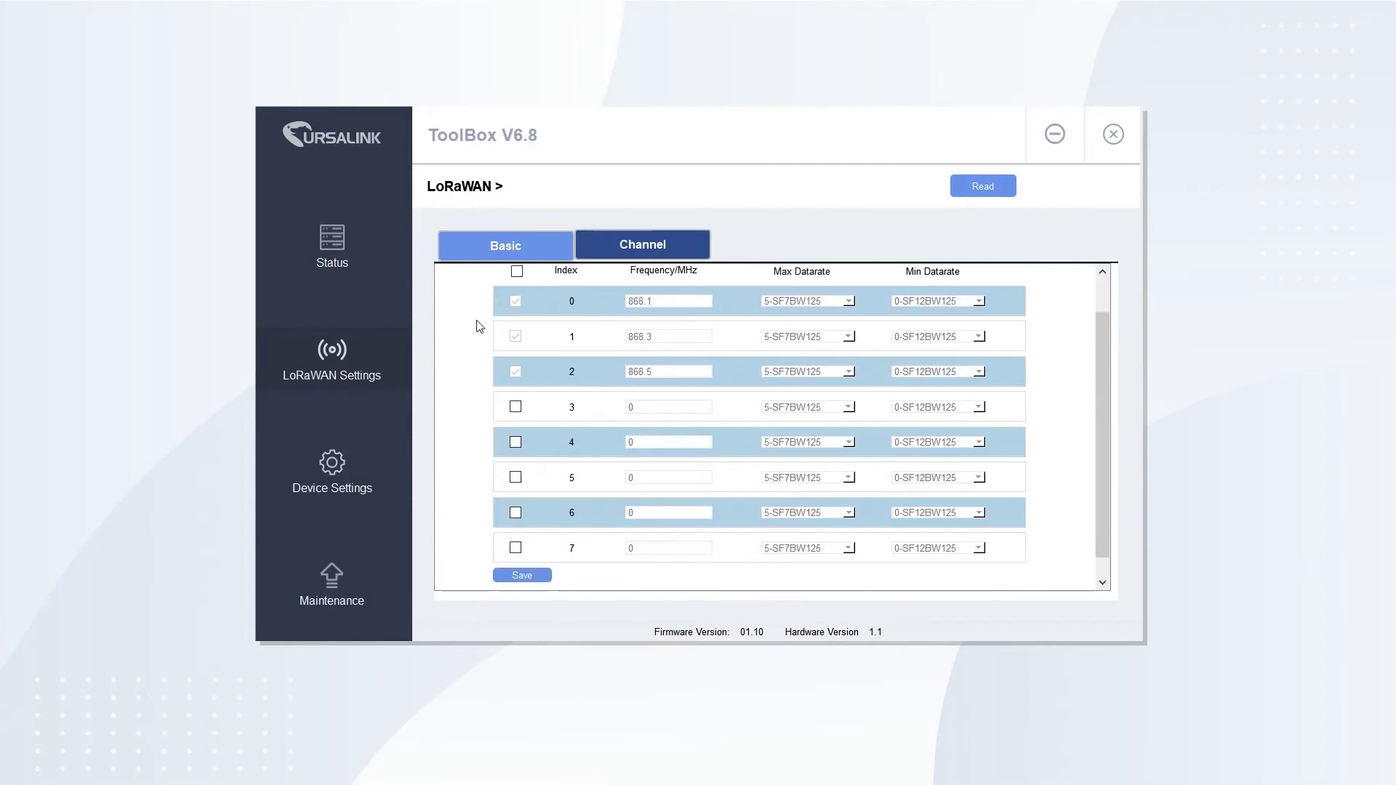
- In Device Settings, toggle Change Password, Distance / Level Calibration and Abnormal Value Prevention, then enable the Distance / Level threshold
left_click(321, 459)
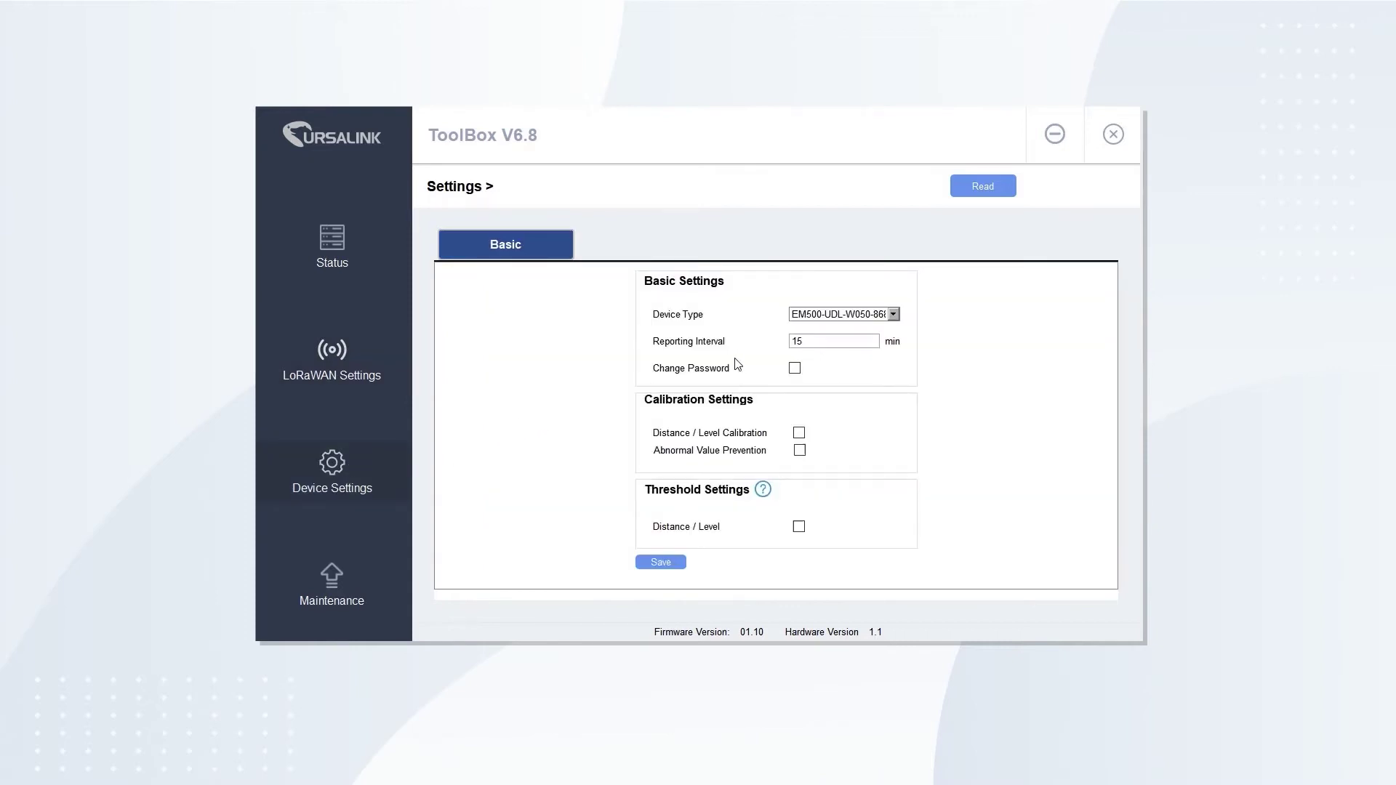
left_click(795, 368)
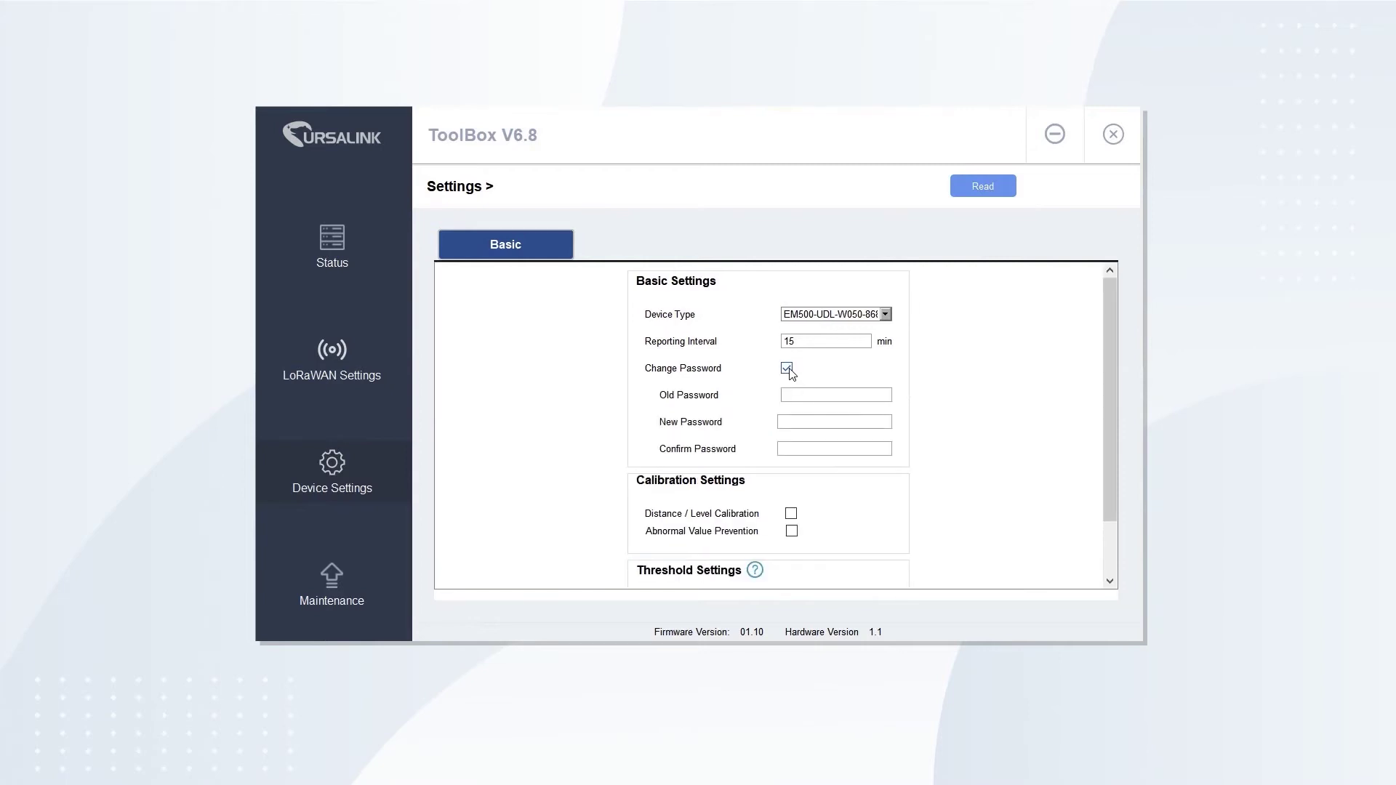
left_click(787, 369)
left_click(793, 435)
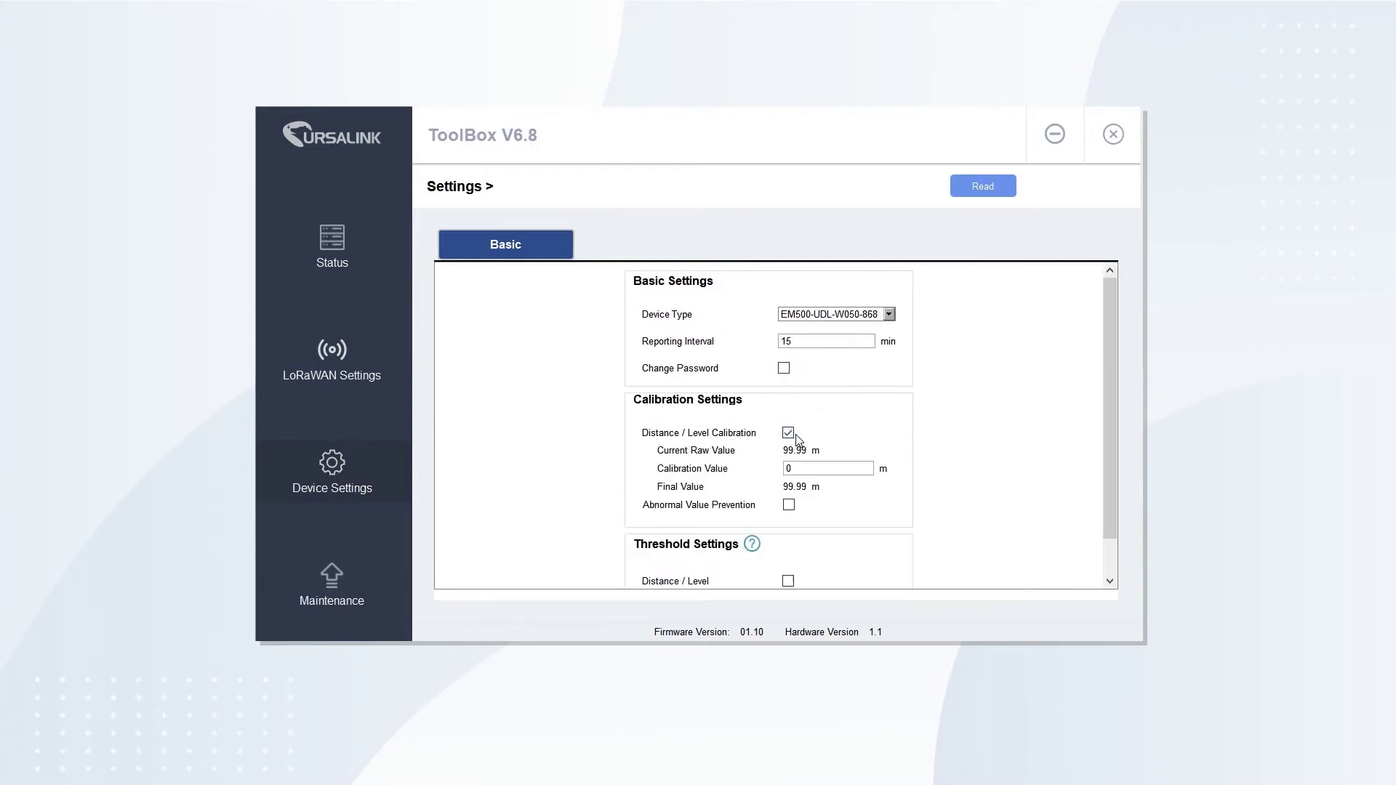
left_click(788, 434)
left_click(799, 451)
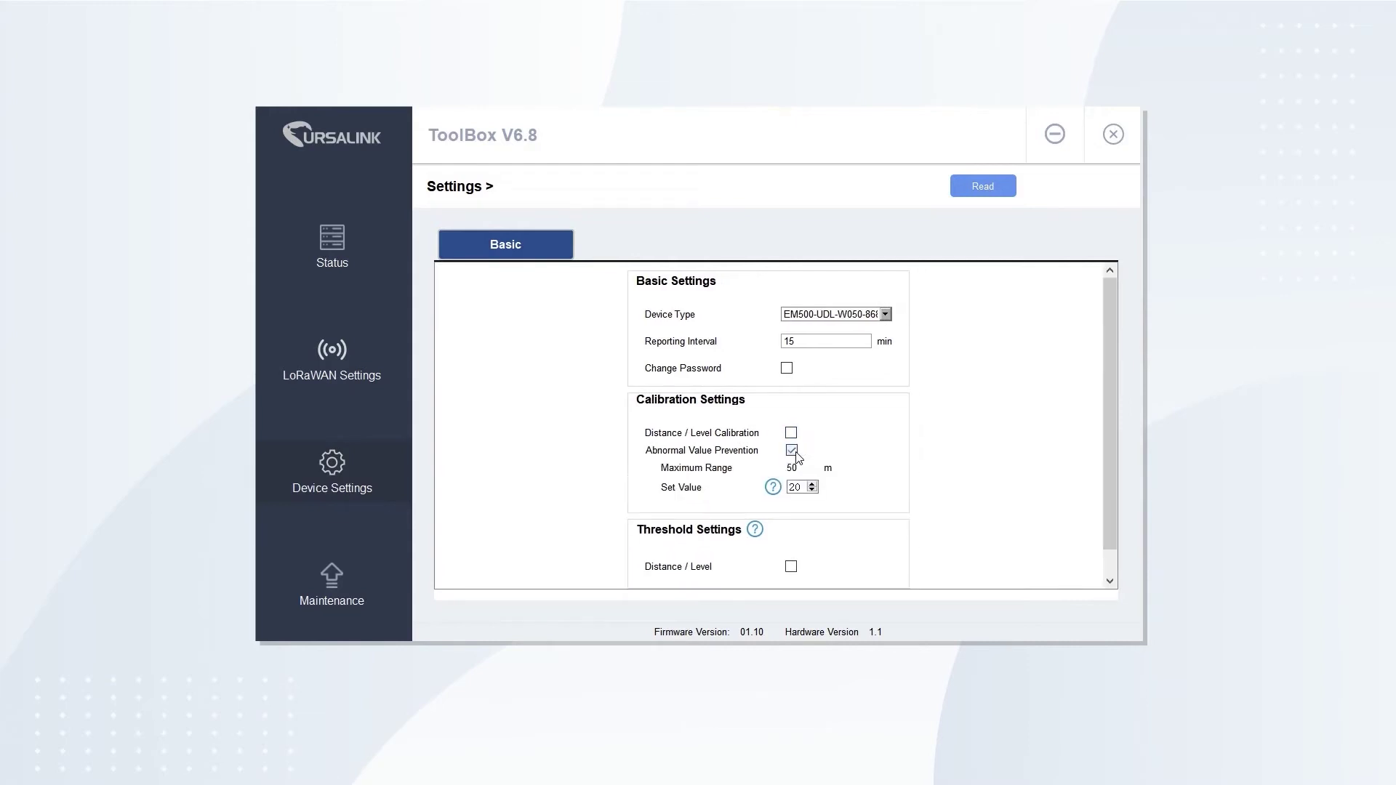
left_click(792, 451)
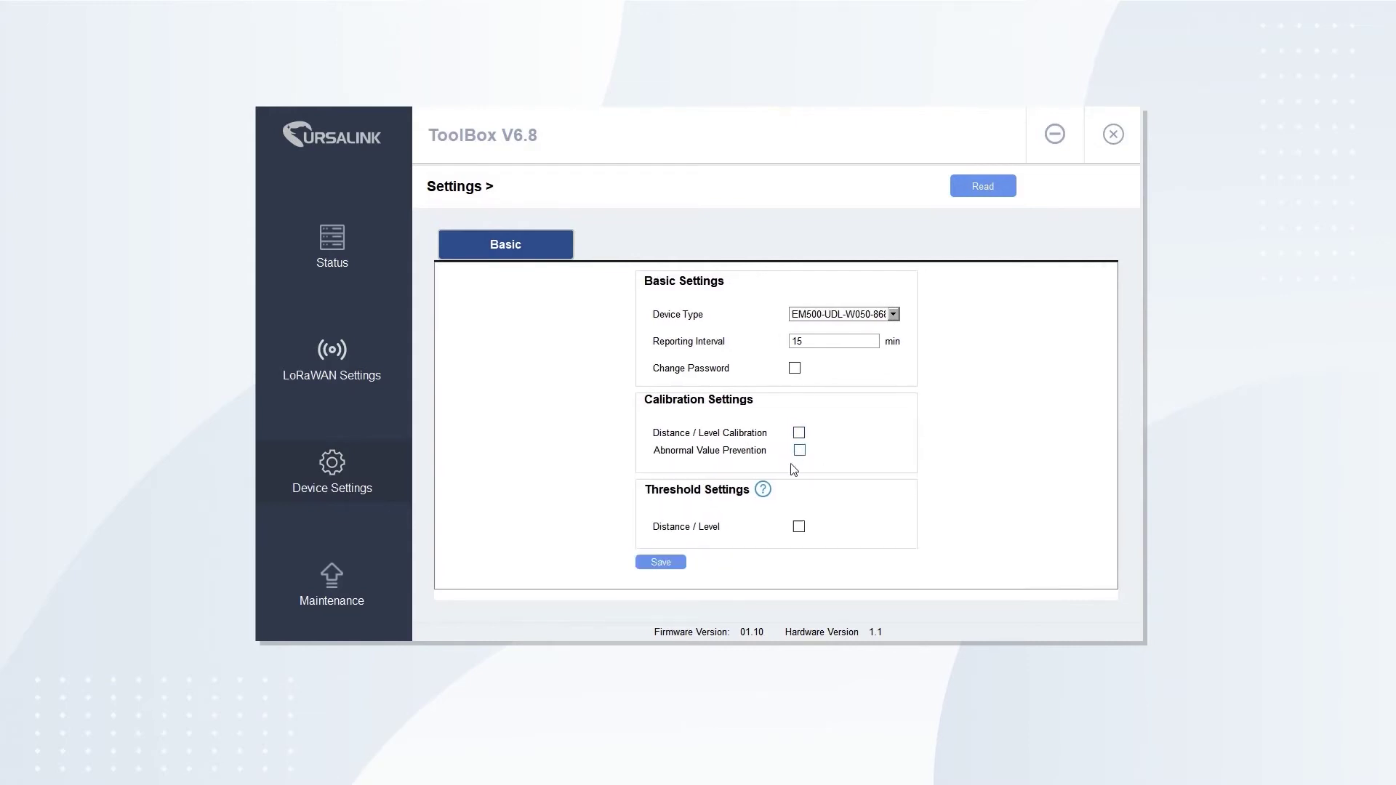
left_click(800, 528)
scroll(800, 524, "down", 2)
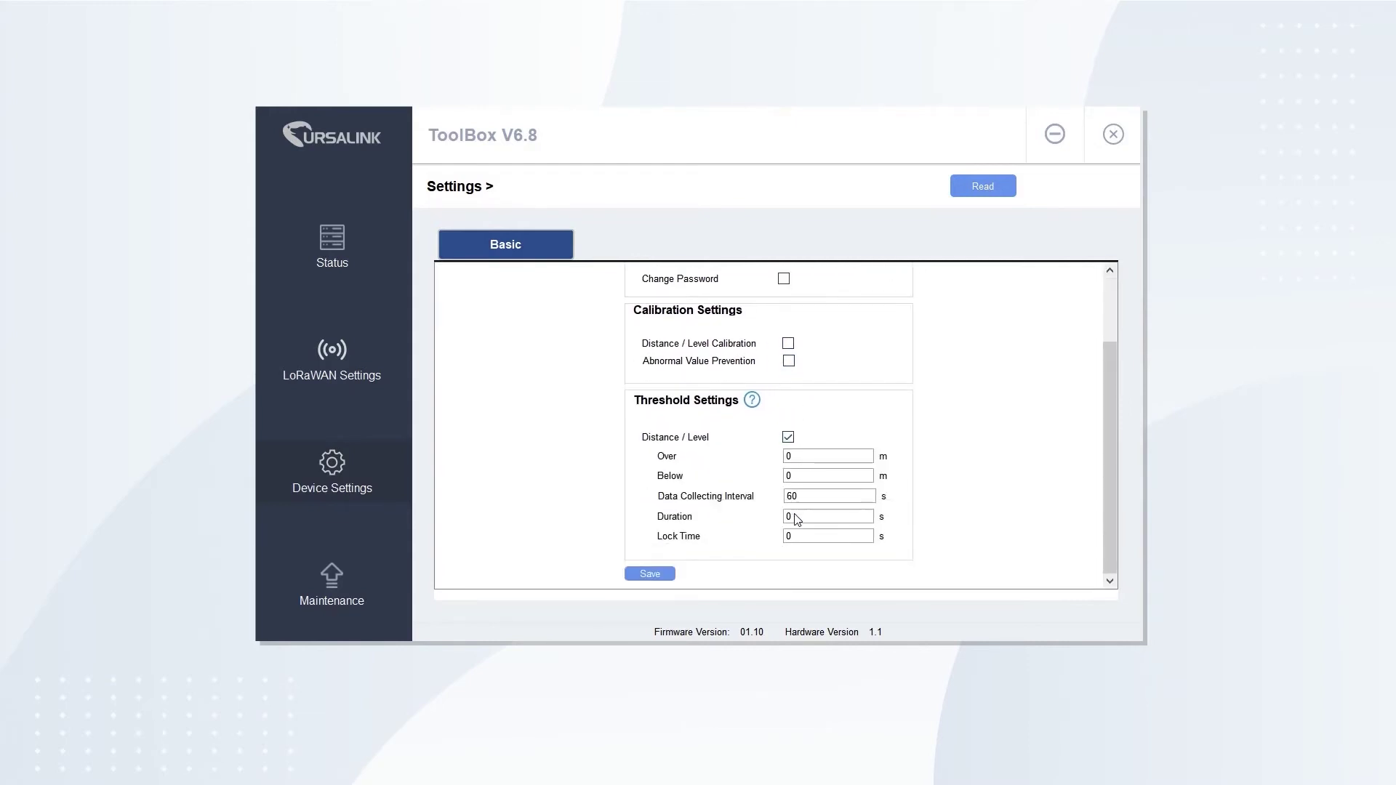
- Turn the Distance / Level threshold back off and show Maintenance's Backup and Reset options
left_click(790, 445)
left_click(333, 577)
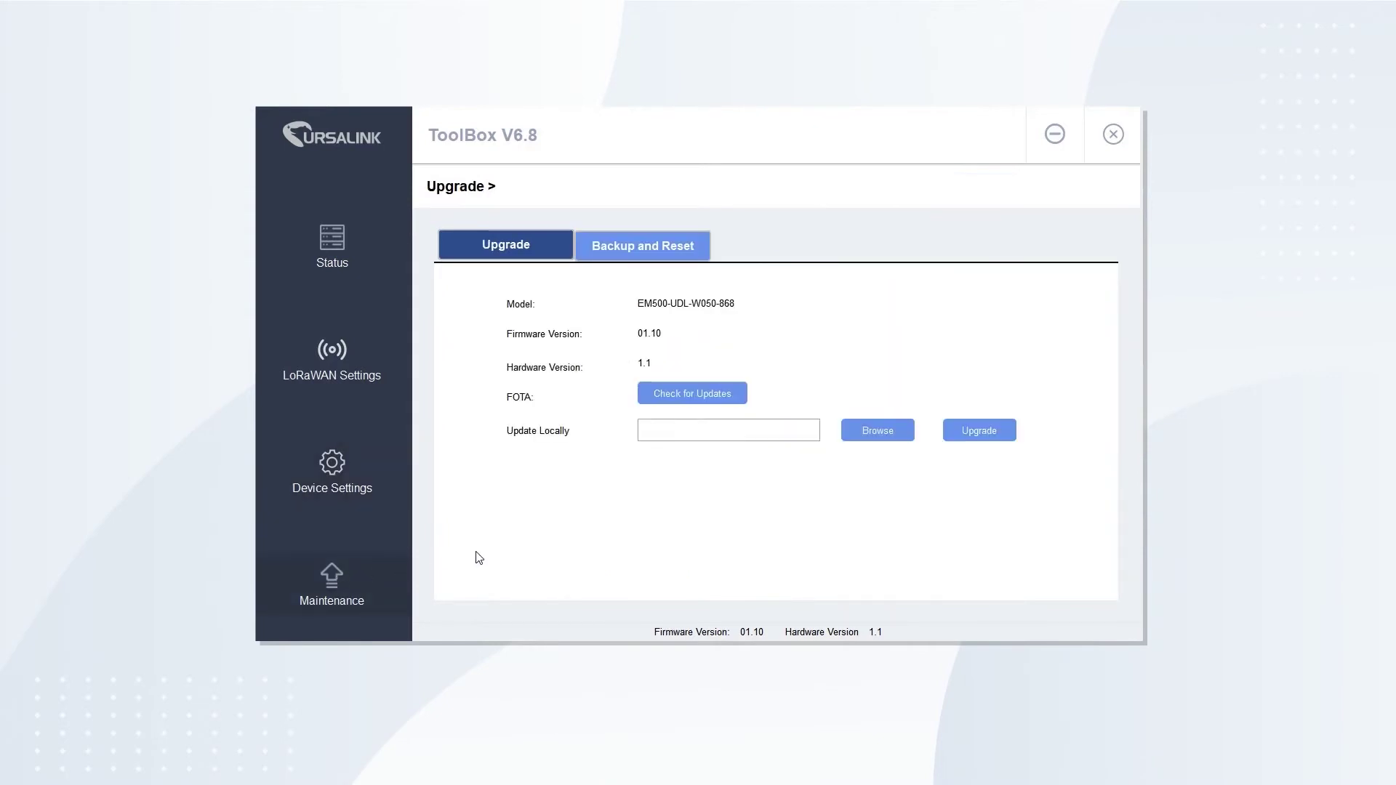
left_click(656, 256)
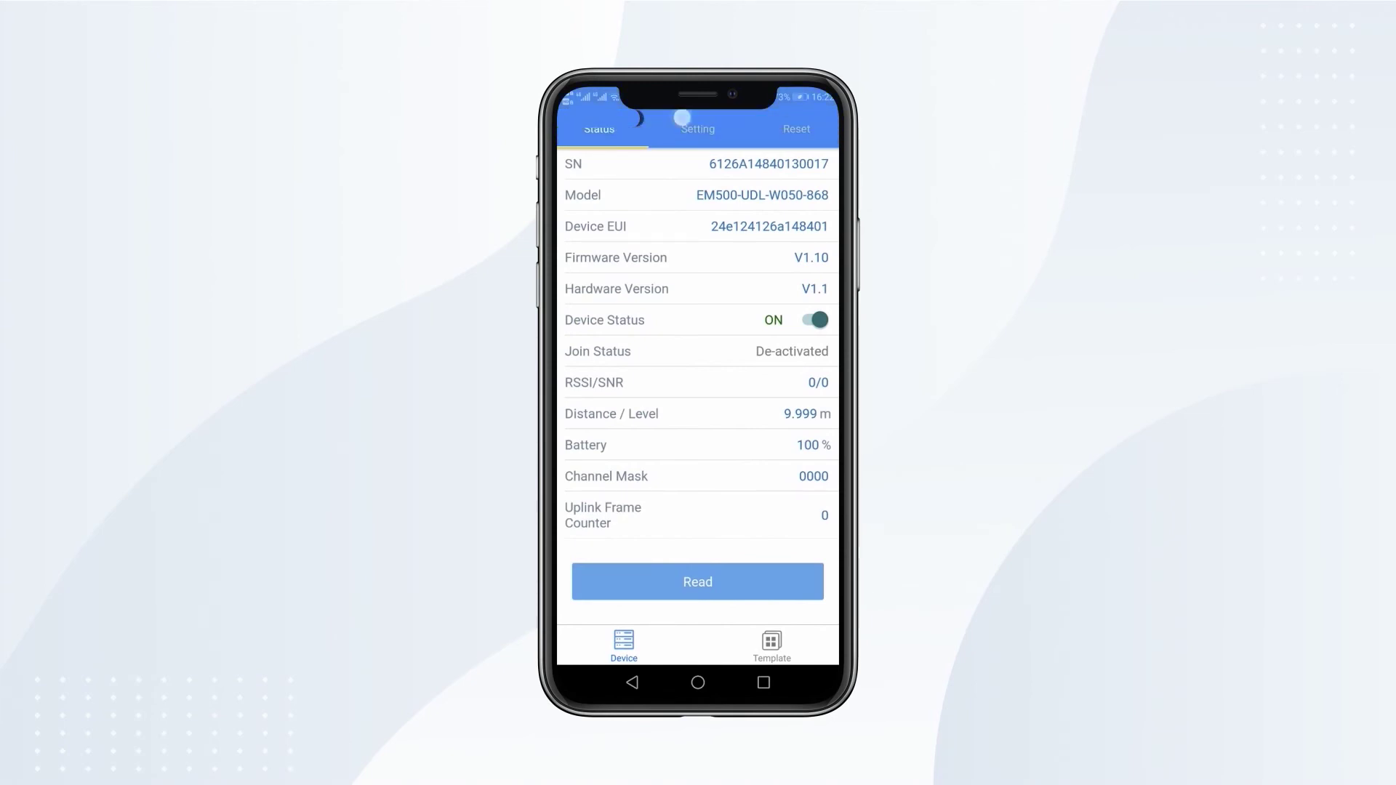
- In the app's LoRaWAN settings, set Join Type to ABP
left_click(697, 129)
left_click(581, 177)
left_click(697, 430)
left_click(574, 455)
- Switch the frequency plan to IN865, enable the 865.985 channel and raise its frequency
left_click_drag(742, 502, 748, 371)
left_click(748, 473)
left_click(592, 482)
left_click_drag(738, 421, 762, 373)
left_click(589, 446)
left_click(796, 446)
left_click(800, 446)
left_click_drag(757, 476, 756, 386)
left_click_drag(746, 468, 747, 380)
- Lower the reporting interval to 10 min and toggle Change Password on and off
left_click(811, 471)
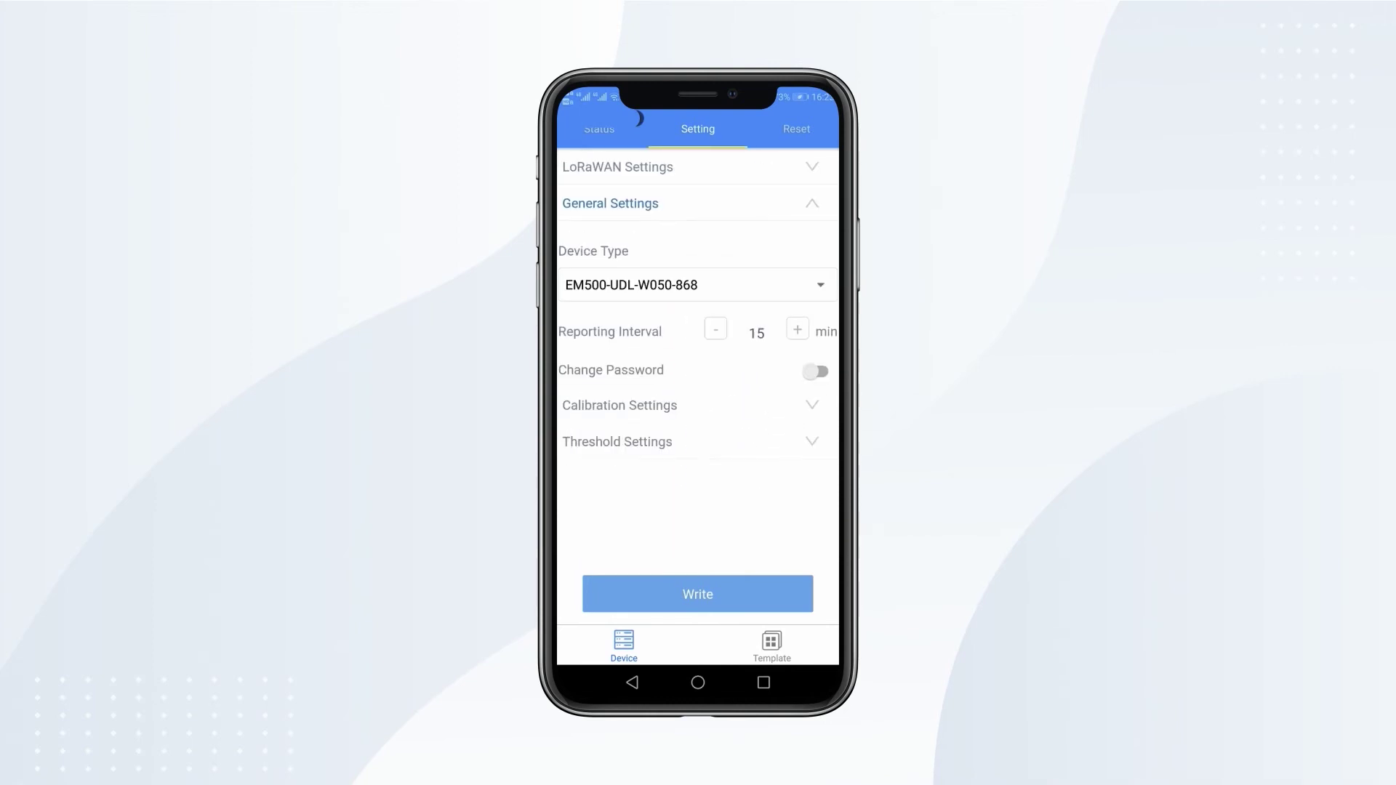
left_click(714, 336)
left_click(714, 336)
left_click(815, 371)
scroll(778, 435, "down", 1)
left_click(817, 347)
- Toggle Distance / Level calibration and abnormal value prevention on and back off
left_click(811, 402)
left_click(816, 292)
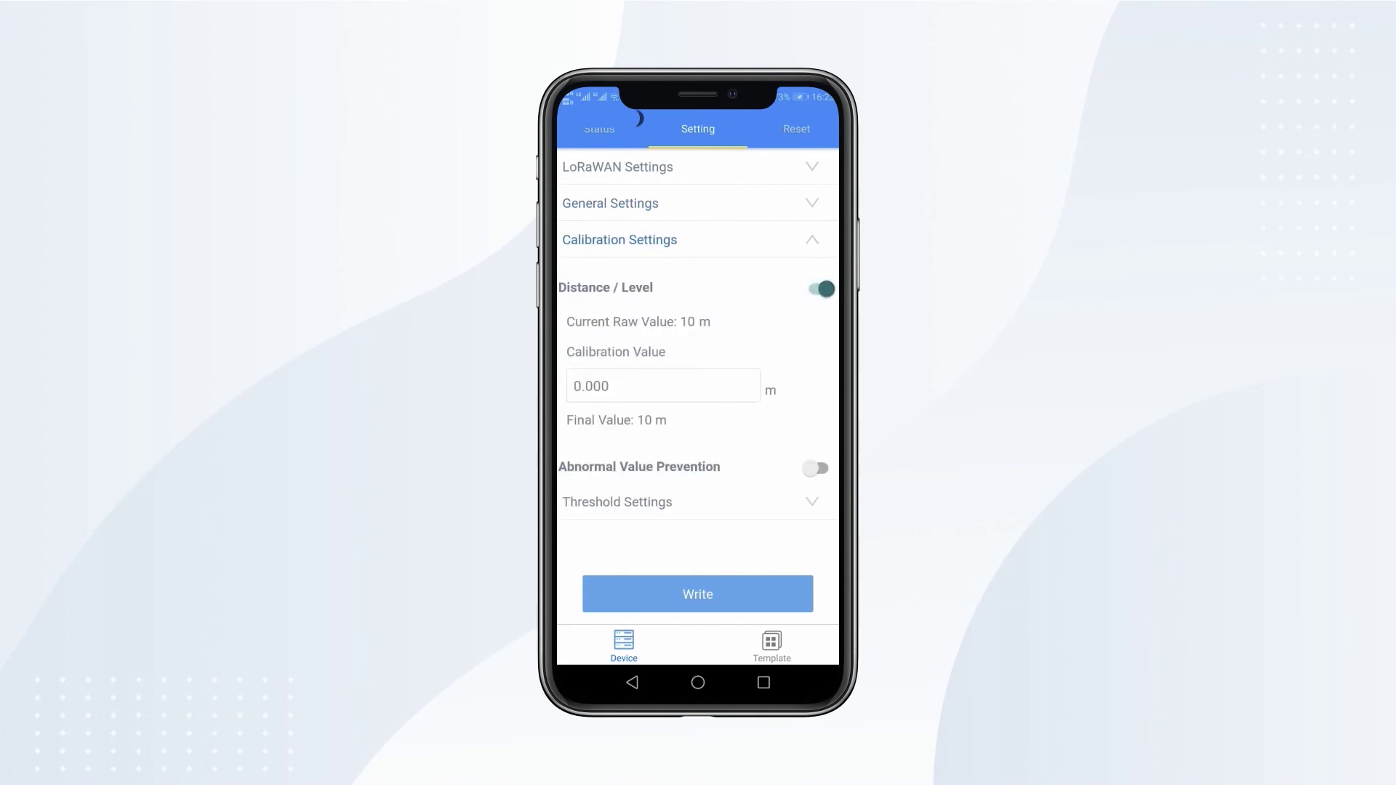
left_click(816, 289)
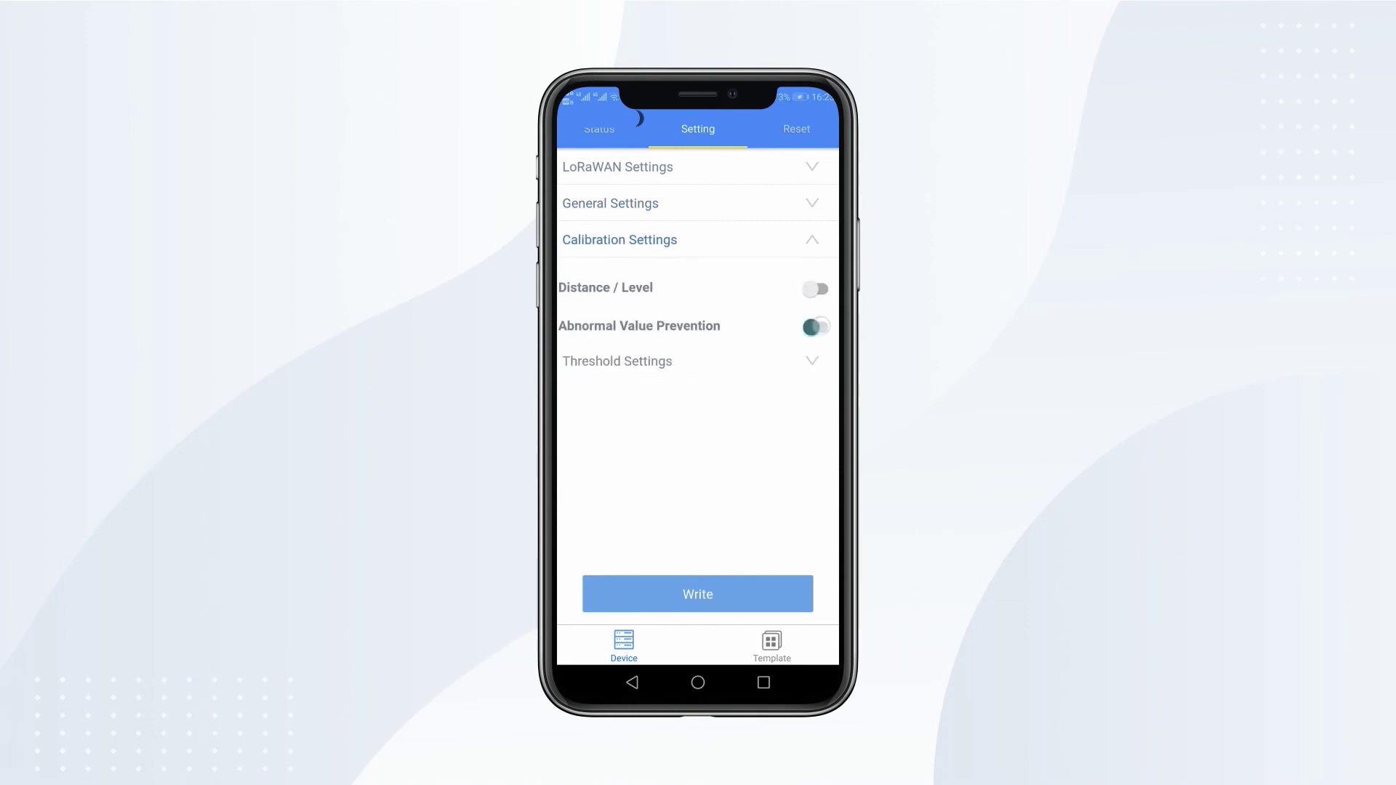
left_click(816, 325)
left_click(815, 326)
- Enable the Distance / Level threshold, then turn it off again
left_click(618, 360)
left_click(816, 361)
scroll(697, 437, "down", 1)
left_click(817, 285)
left_click(778, 598)
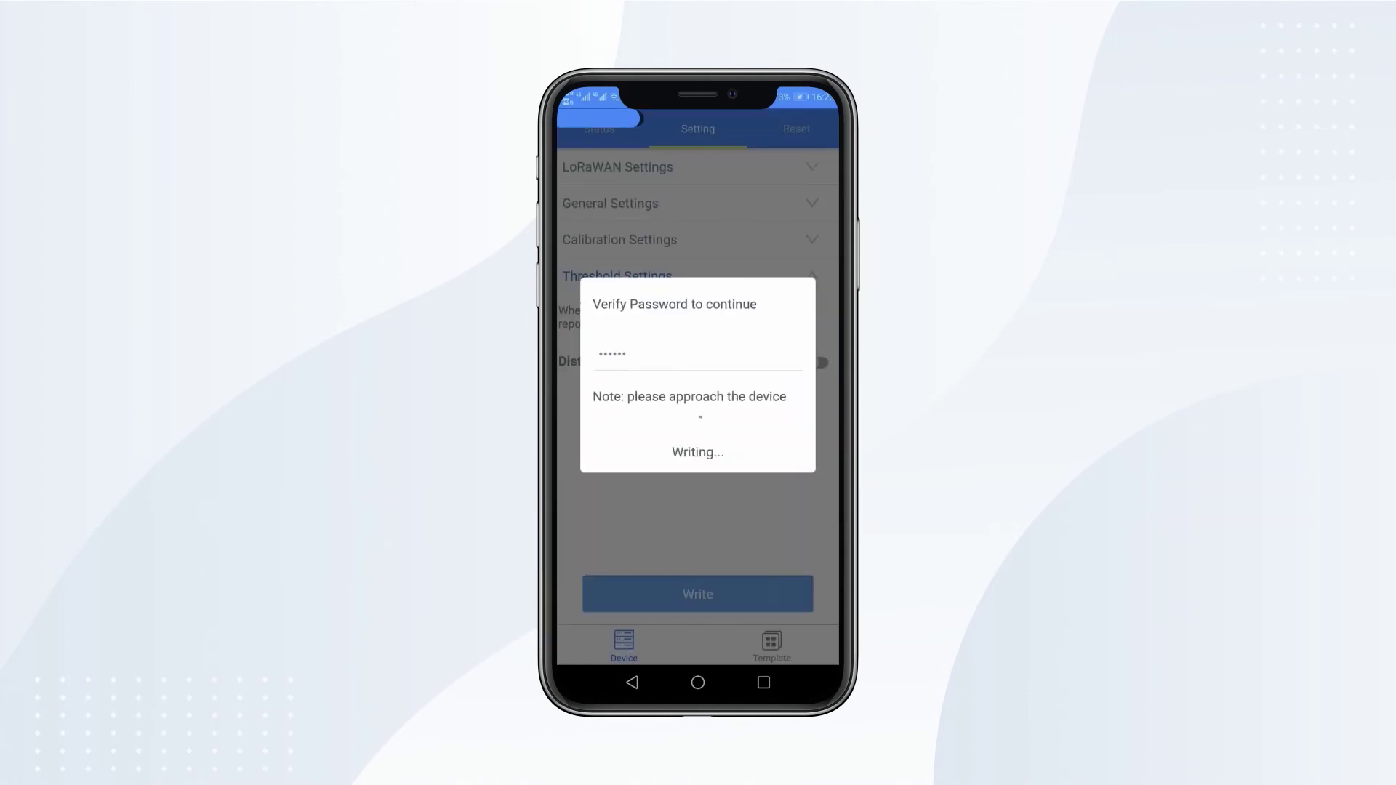